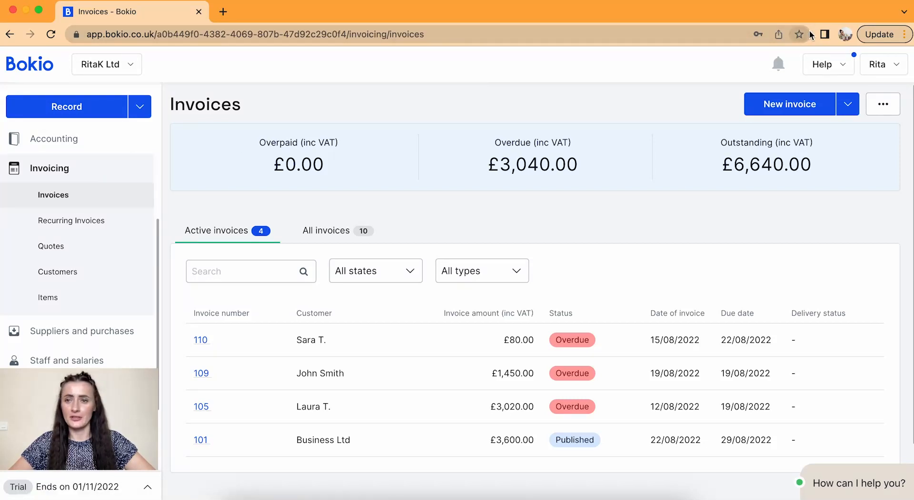
- Create a new invoice and assign the existing individual customer listed directly below Business Ltd
click(799, 108)
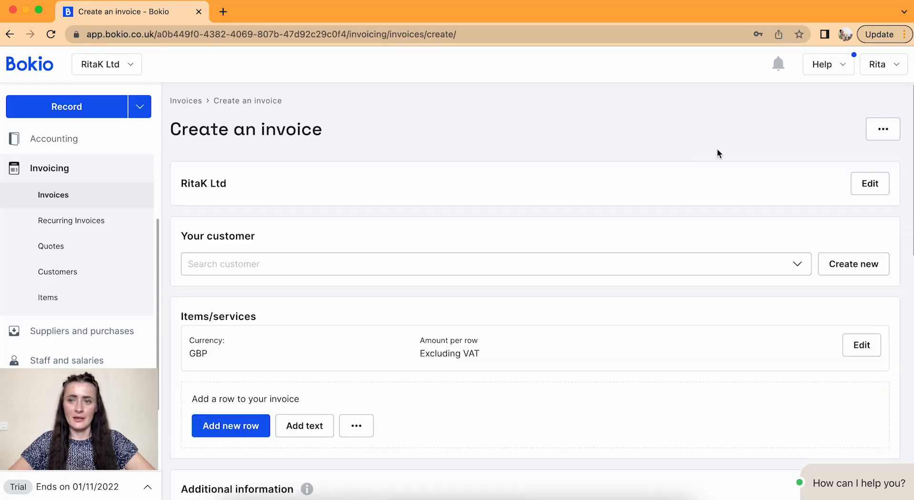
scroll(718, 152, down, 1)
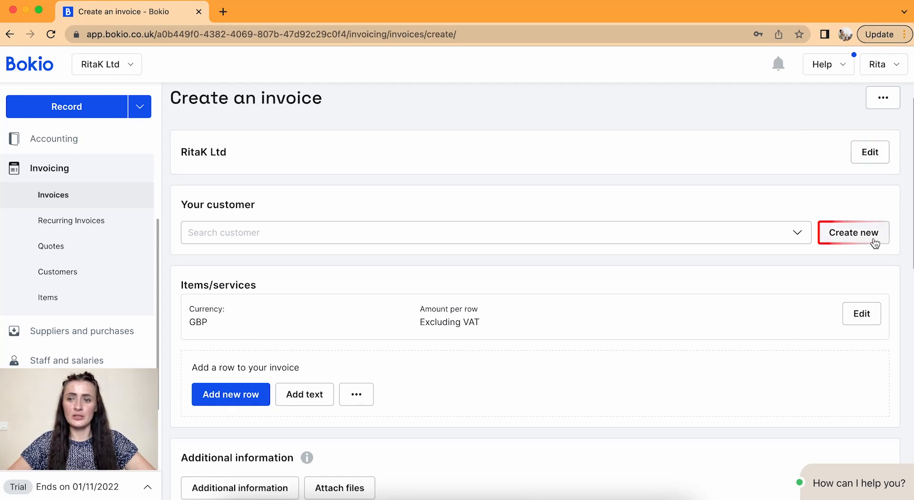
click(799, 234)
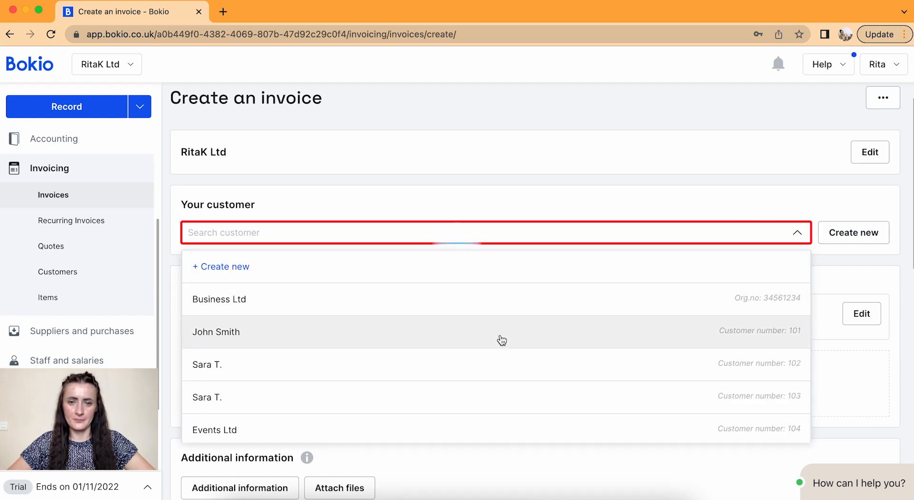
click(500, 337)
- Open the currency and VAT settings of the invoice rows, and add the saved item H&S Book as a row
scroll(501, 335, down, 3)
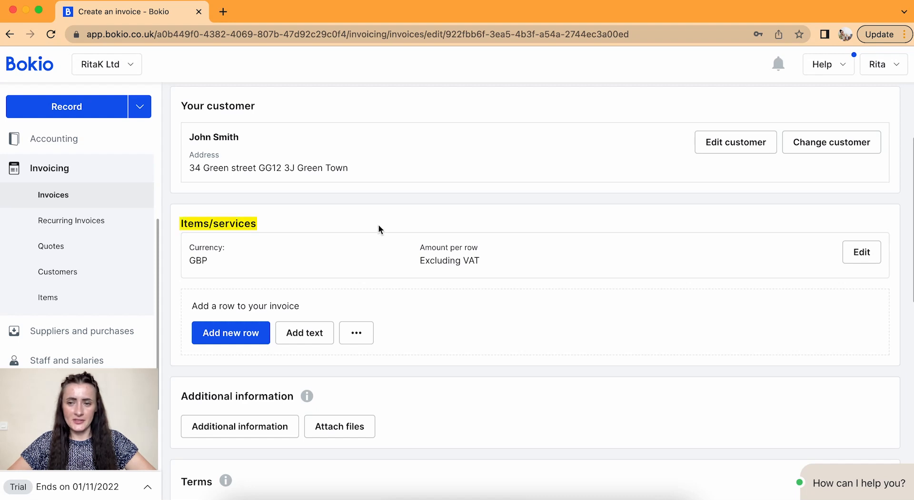
click(862, 252)
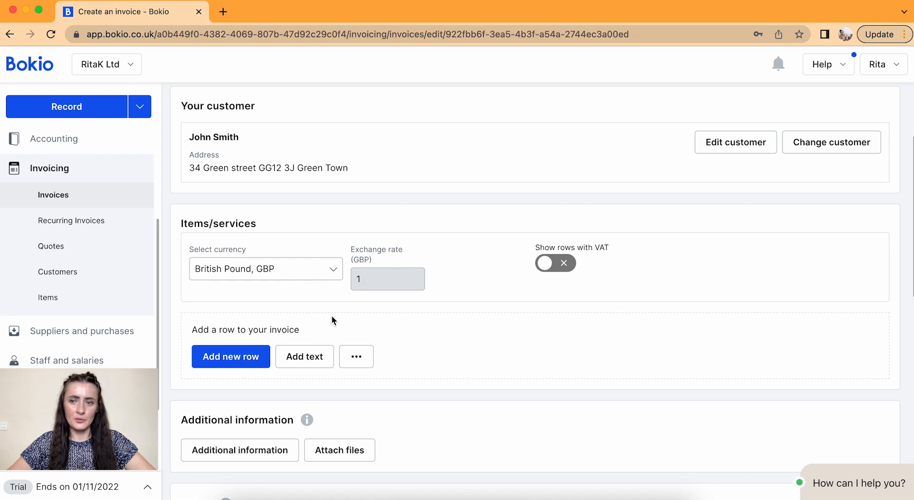
scroll(578, 313, down, 3)
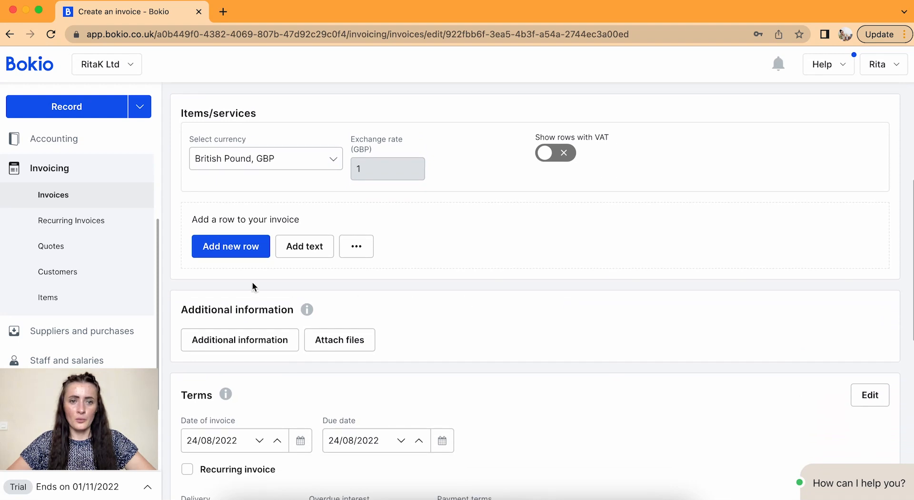
click(225, 248)
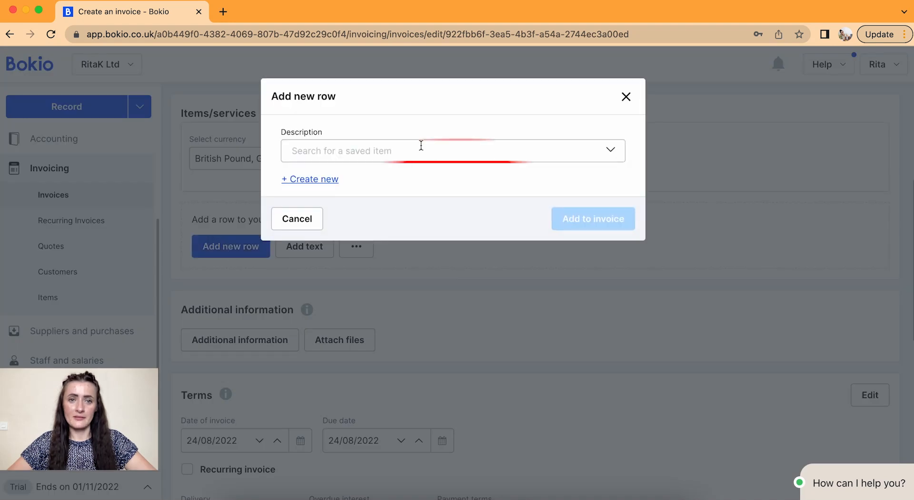
click(420, 149)
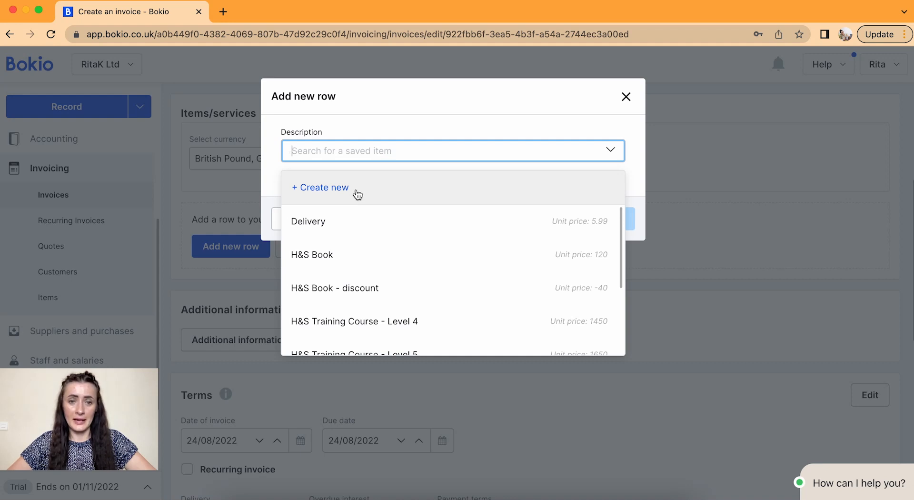
click(356, 255)
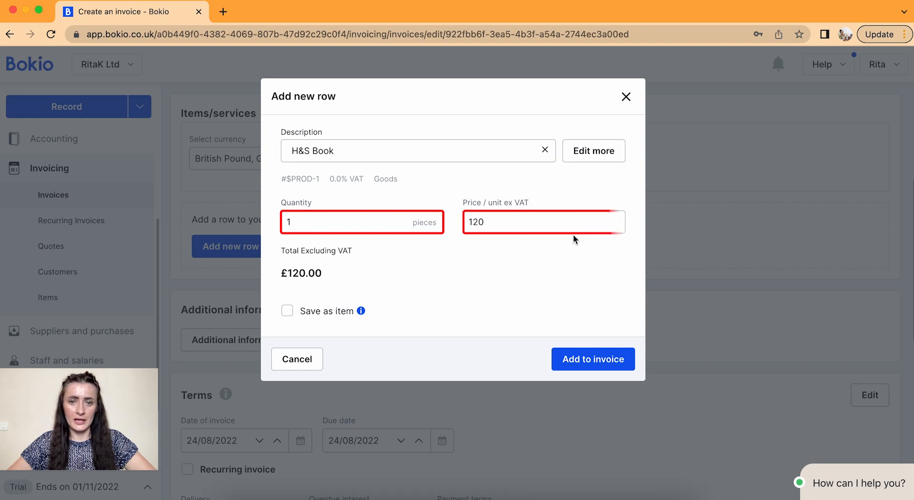
click(595, 362)
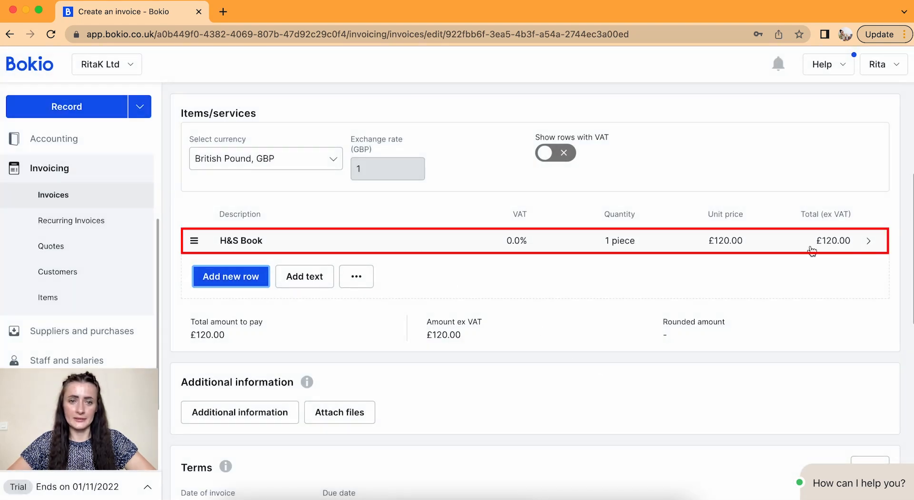
- Add a text row reading "Delivery charges excluded" to the invoice
click(307, 279)
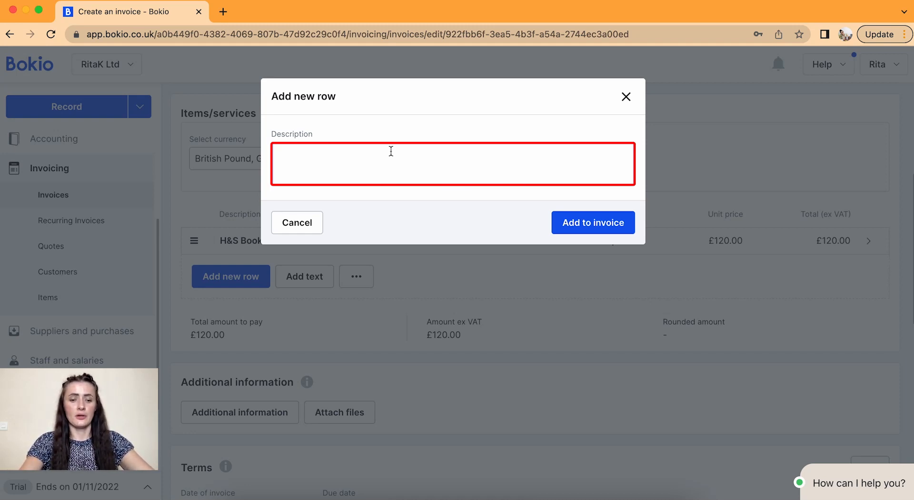
text(Delivery charges excluded)
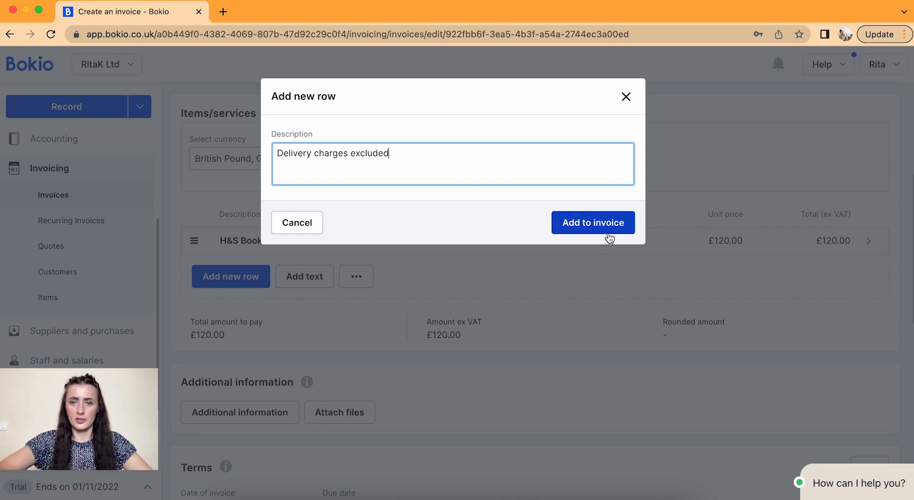
click(611, 238)
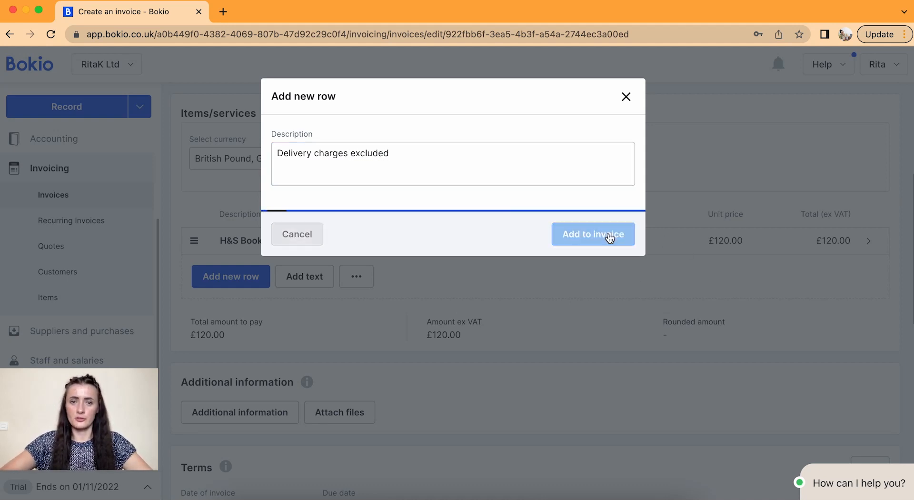
- Examine the extra row options and the fields offered under Additional information without adding any
click(358, 305)
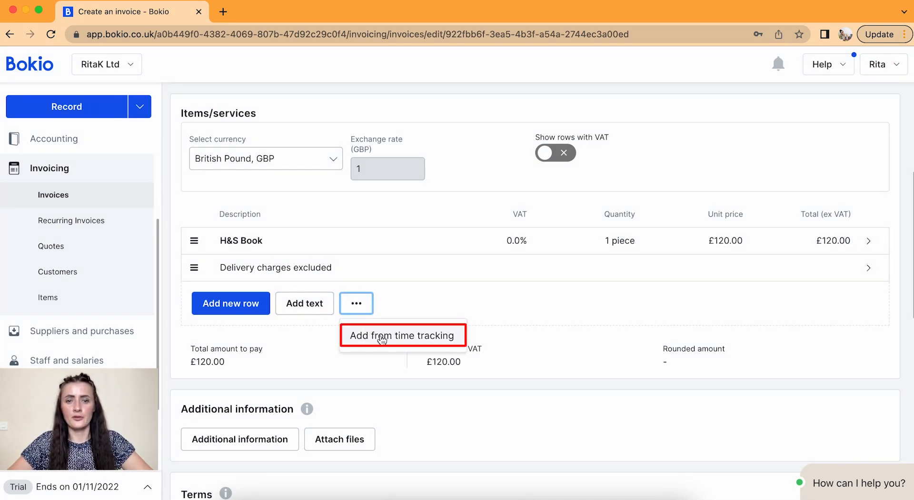
click(451, 298)
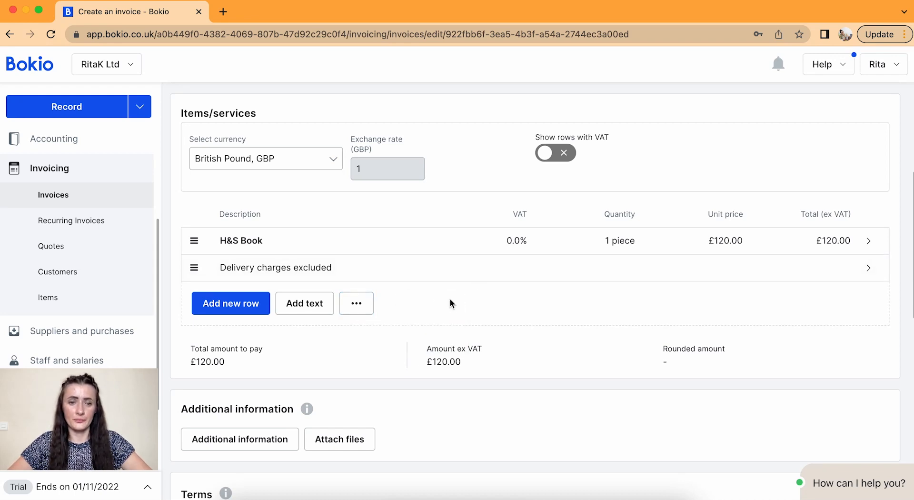
scroll(450, 299, down, 3)
scroll(450, 298, down, 1)
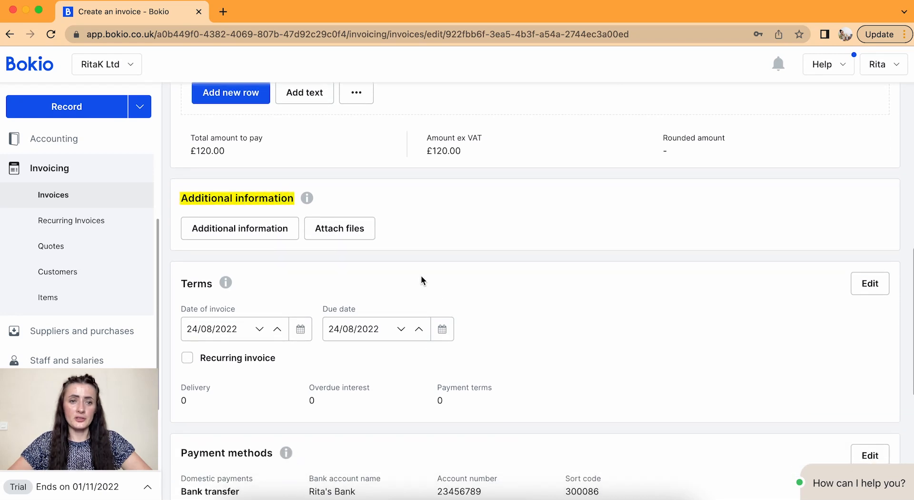
click(258, 226)
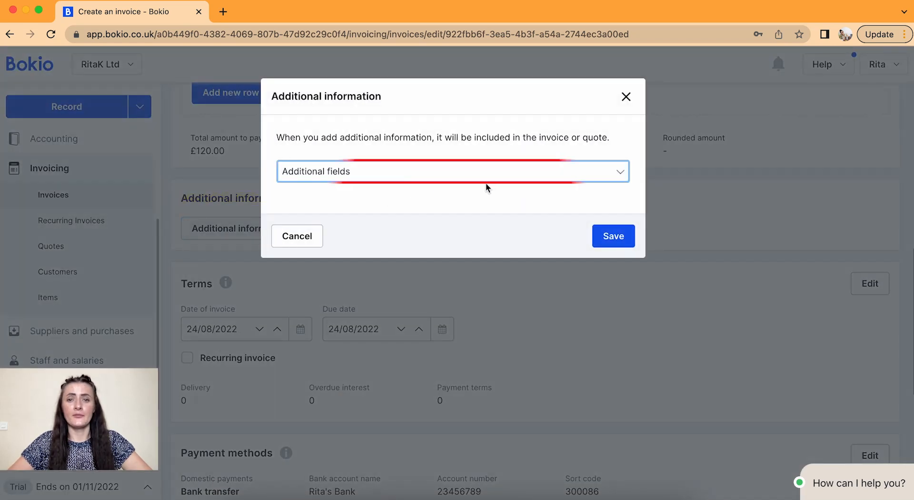
click(482, 172)
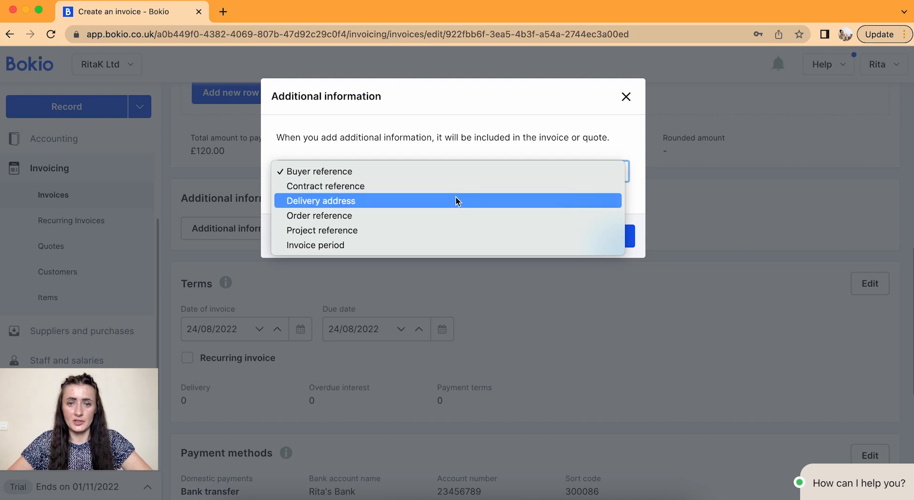
click(481, 128)
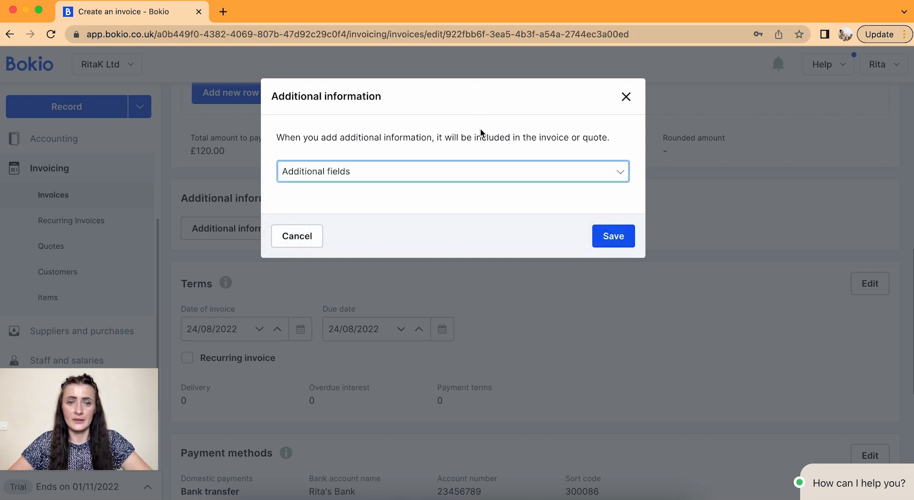
click(304, 243)
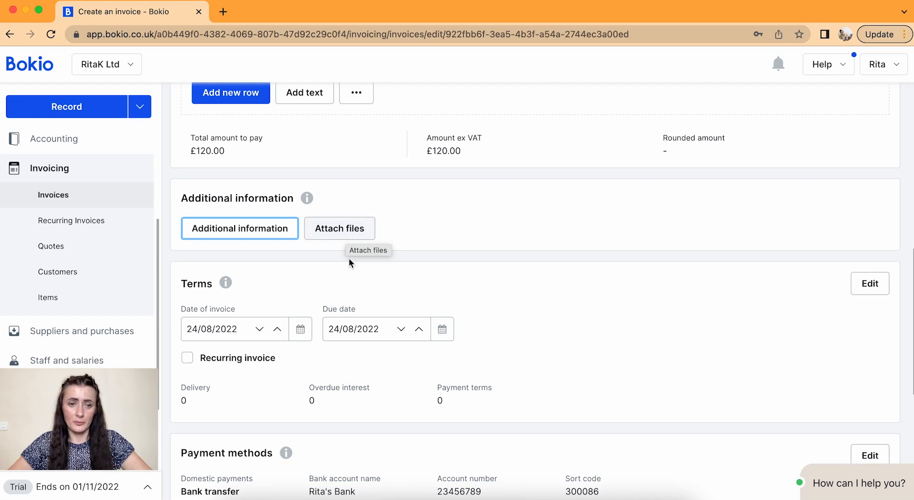
- Set the date of invoice to 15/08/2022 in the Terms section
scroll(350, 258, down, 3)
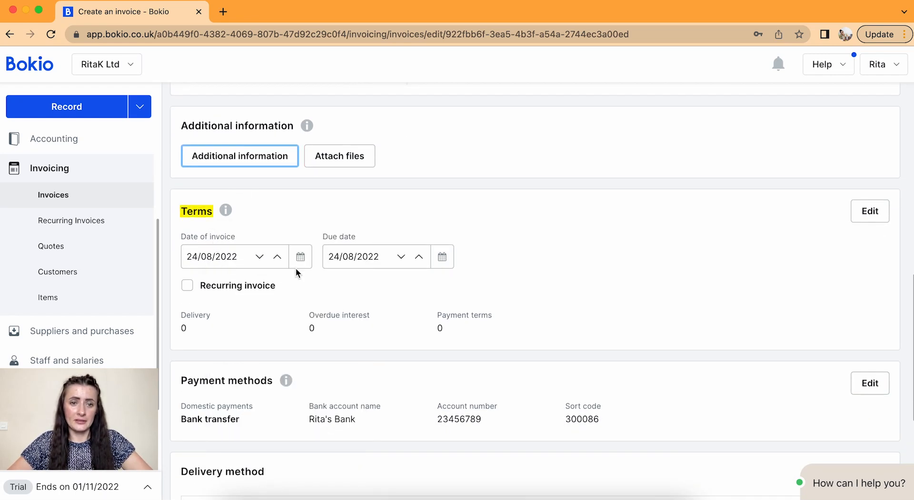
click(300, 258)
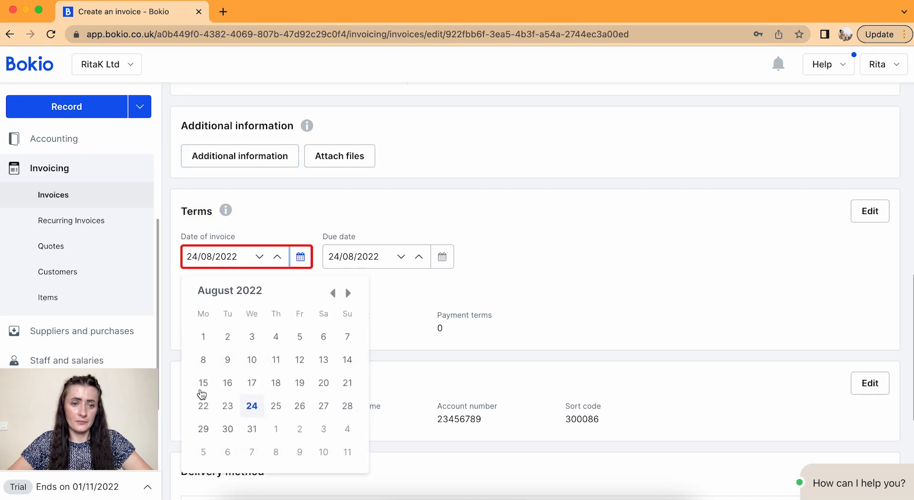
click(202, 387)
- Review the invoice terms and the payment method settings without changing them
scroll(362, 303, down, 2)
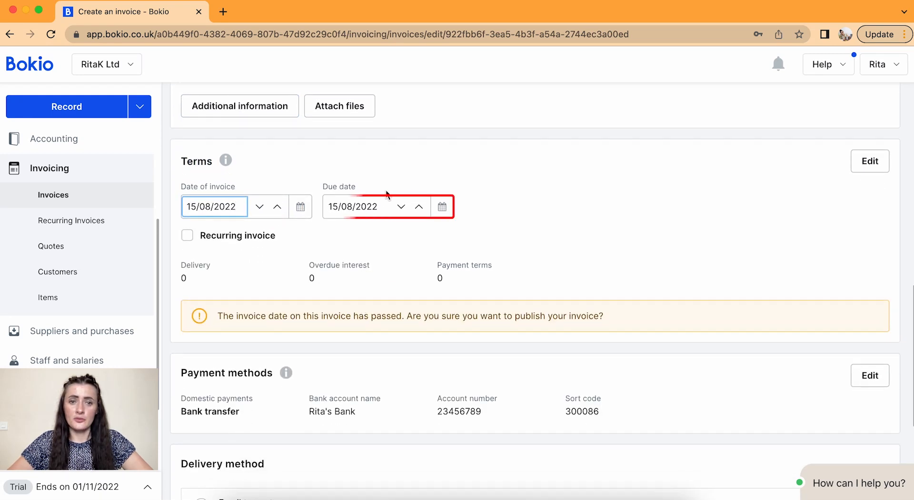
scroll(394, 241, down, 1)
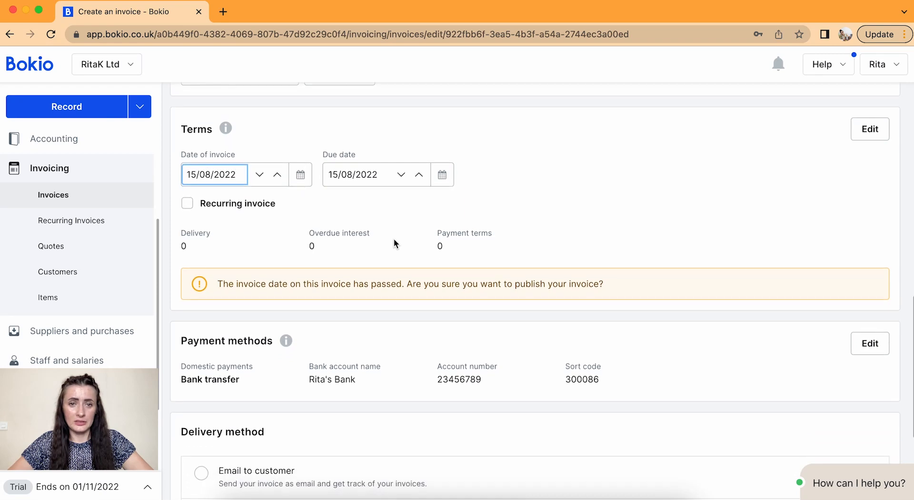
scroll(406, 226, down, 3)
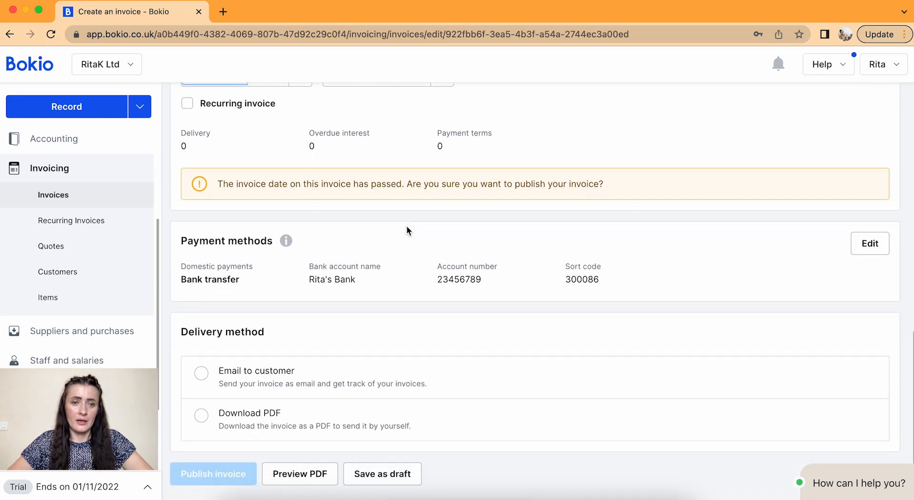
scroll(406, 225, down, 2)
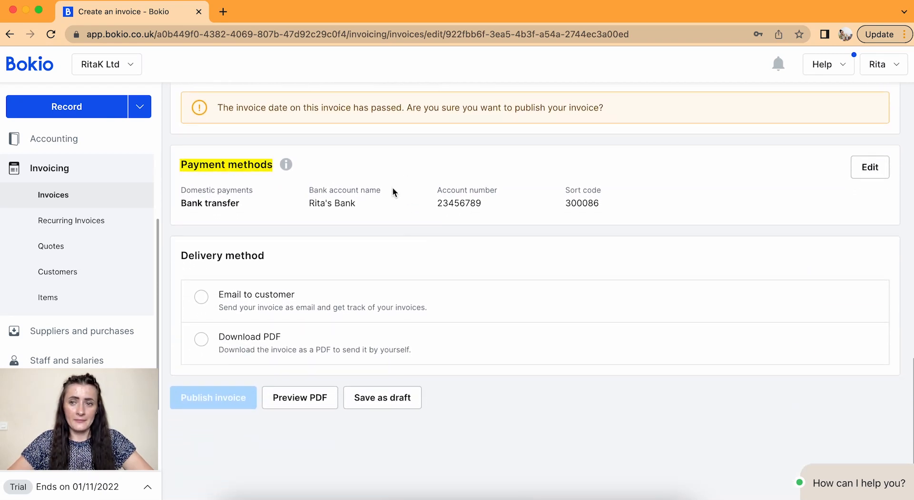
click(874, 170)
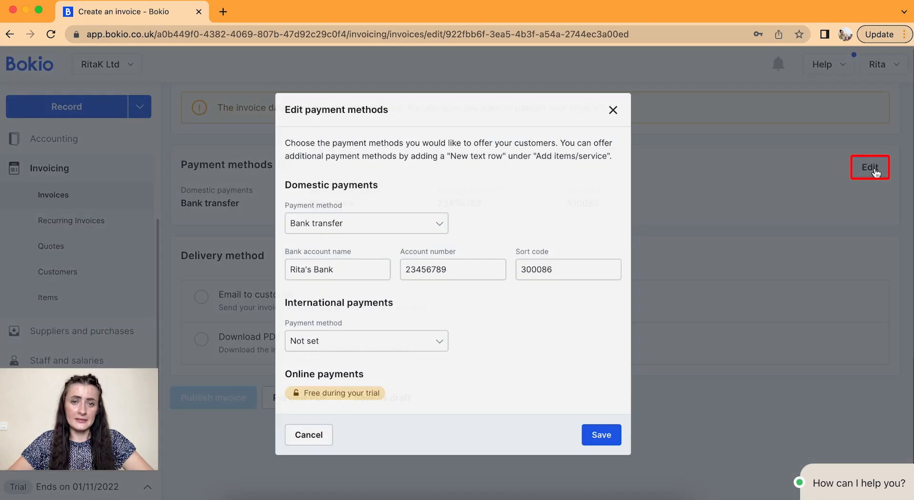
click(625, 95)
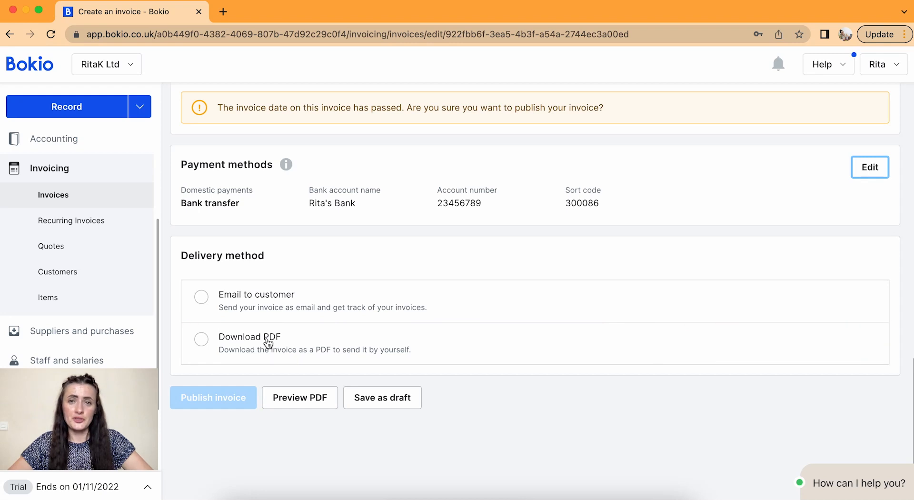
- Choose Email to customer as the delivery method, fill in the customer's email, and select invoice as link and an attached PDF
click(258, 297)
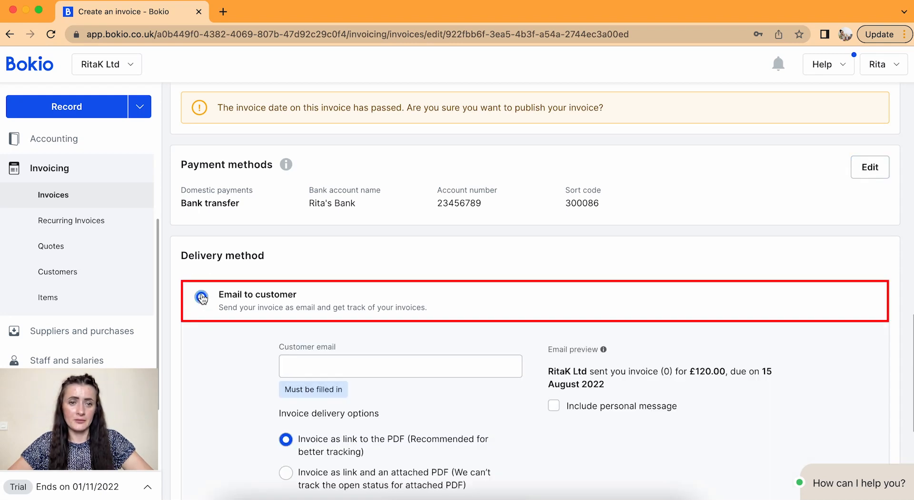
click(353, 367)
key(super+v)
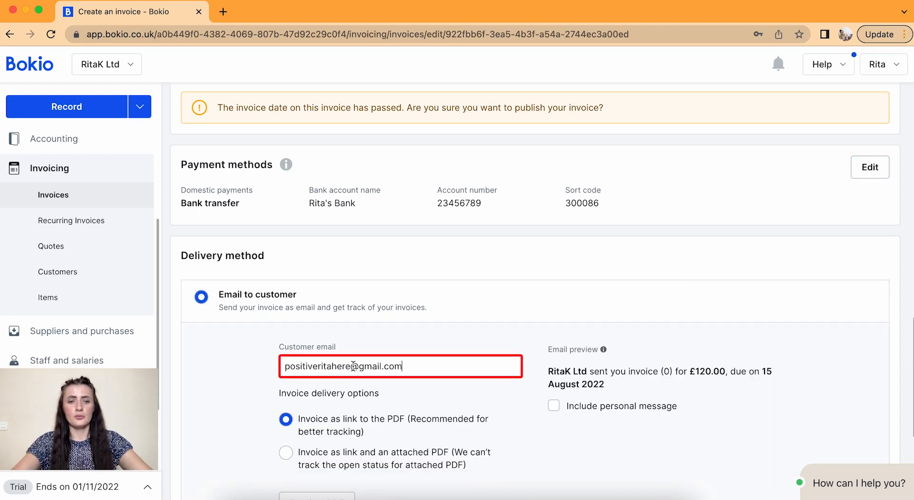
scroll(419, 406, down, 4)
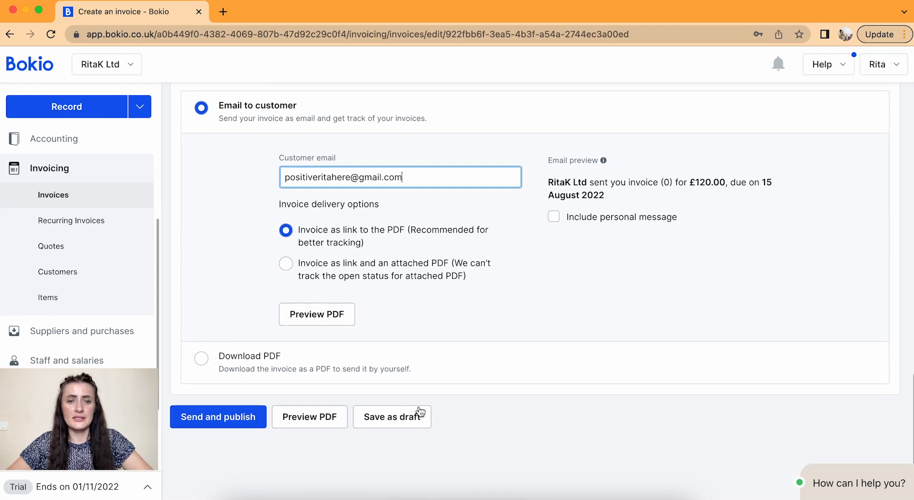
click(285, 263)
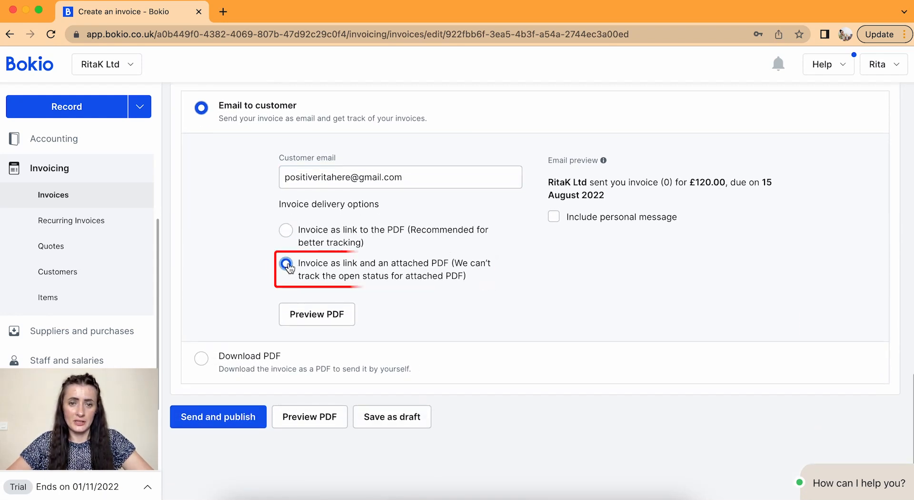
- Send and publish the invoice, and view its published page
scroll(393, 327, down, 1)
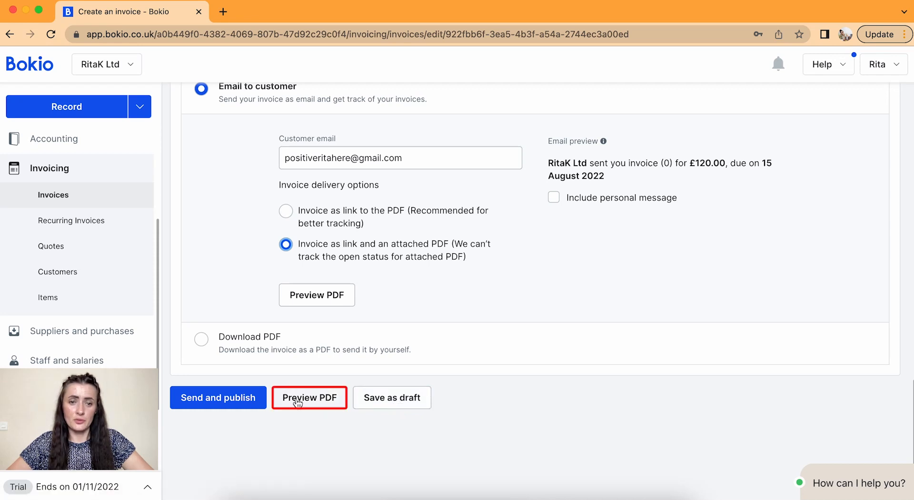
click(225, 400)
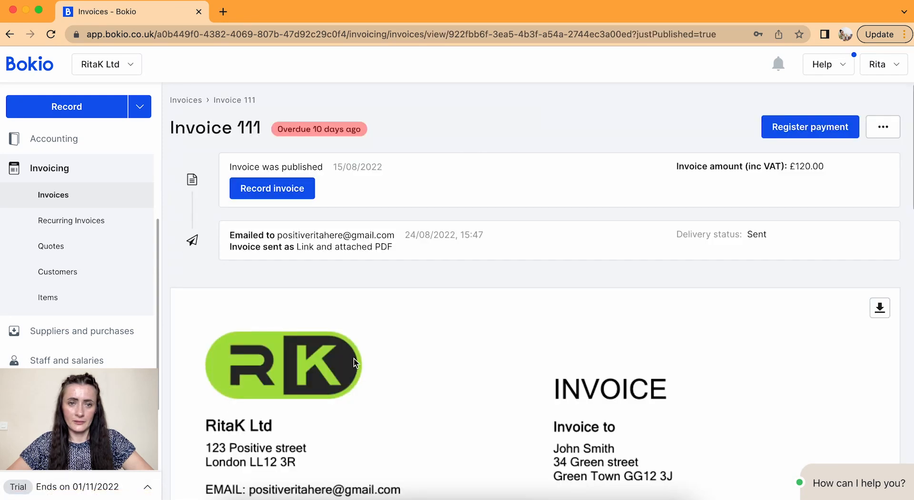
scroll(483, 346, down, 1)
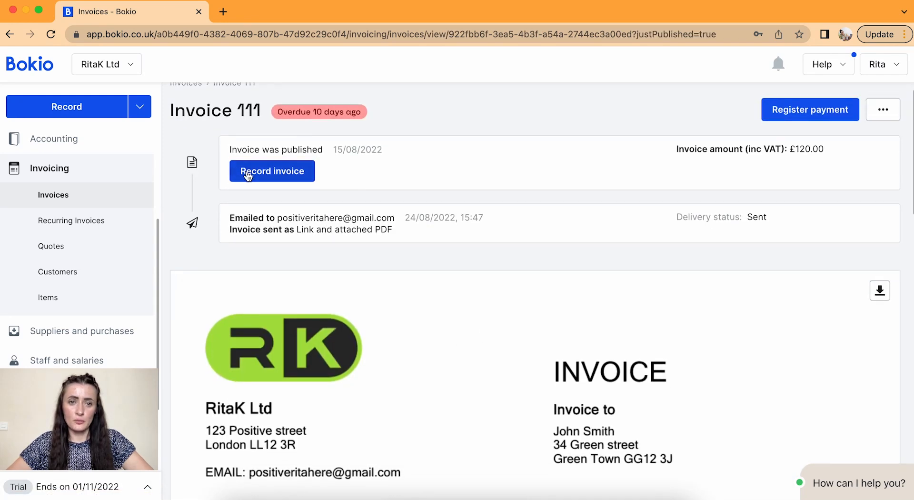
- Record the published invoice 111 in the bookkeeping and close the finished Record dialog
click(261, 180)
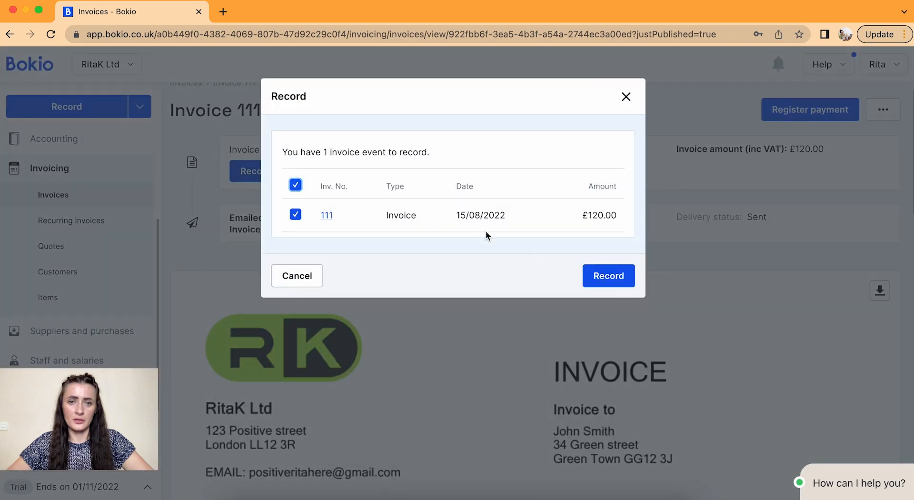
click(615, 273)
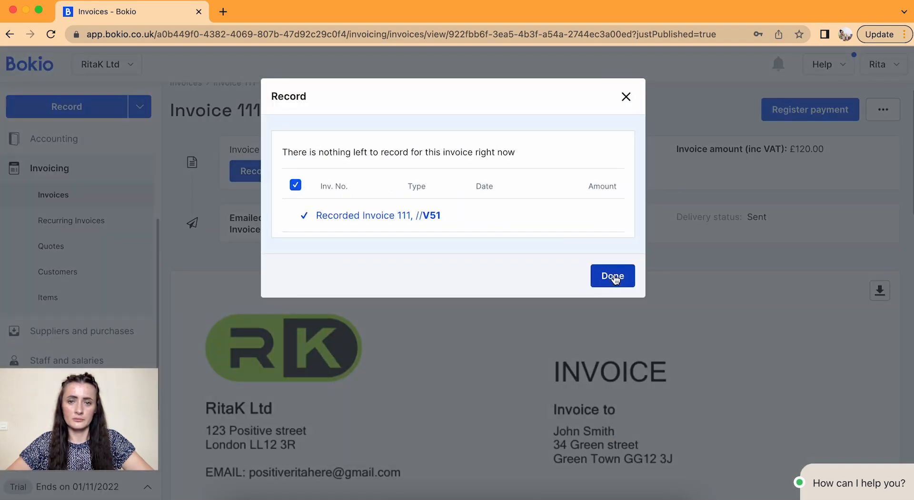
click(614, 276)
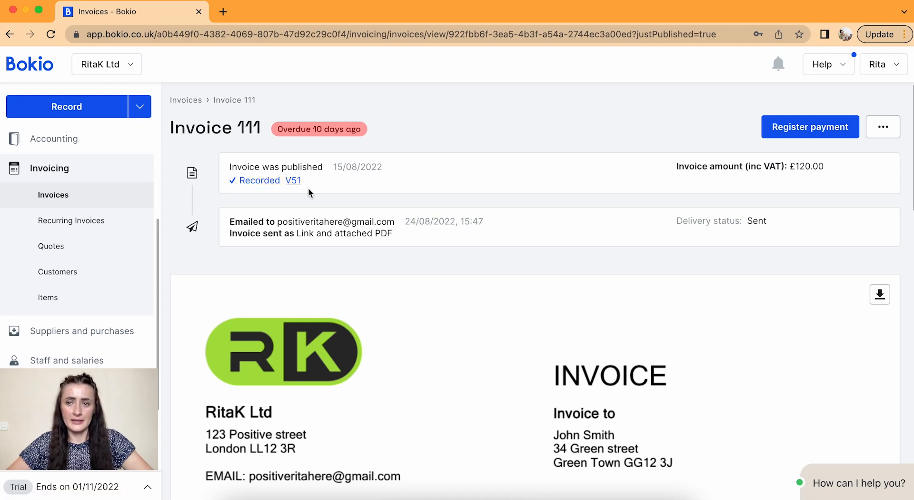
- Review the published invoice document from its header and dates down to the amount and bank details
scroll(307, 188, down, 3)
scroll(308, 189, down, 4)
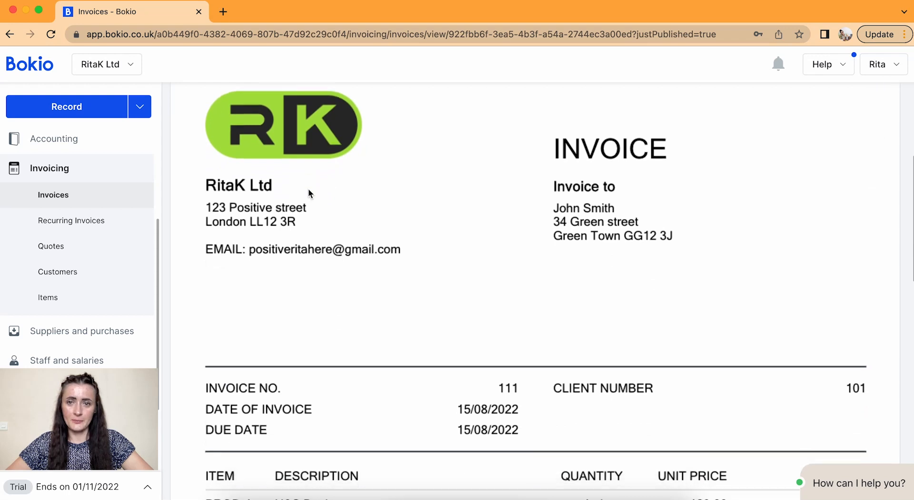
scroll(309, 193, down, 8)
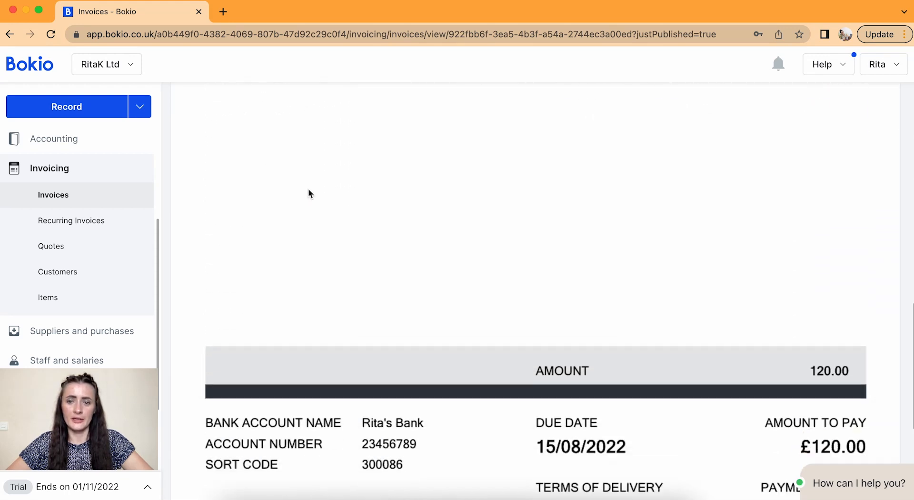
scroll(308, 193, up, 15)
scroll(308, 189, up, 2)
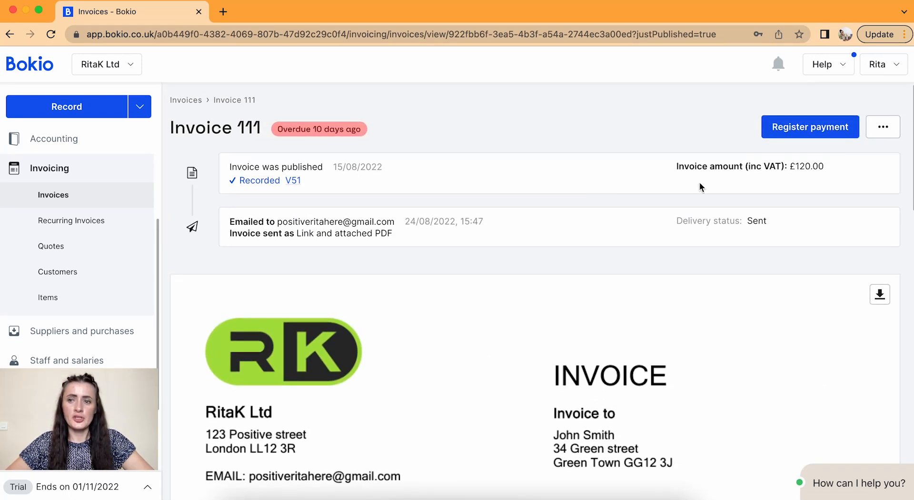
- Check the additional actions available for the invoice, and view the list of active invoices
click(883, 131)
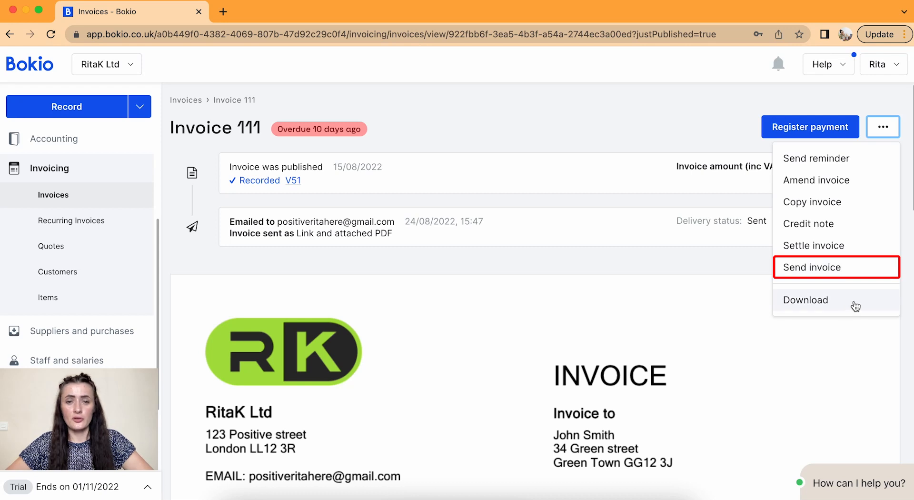
click(556, 257)
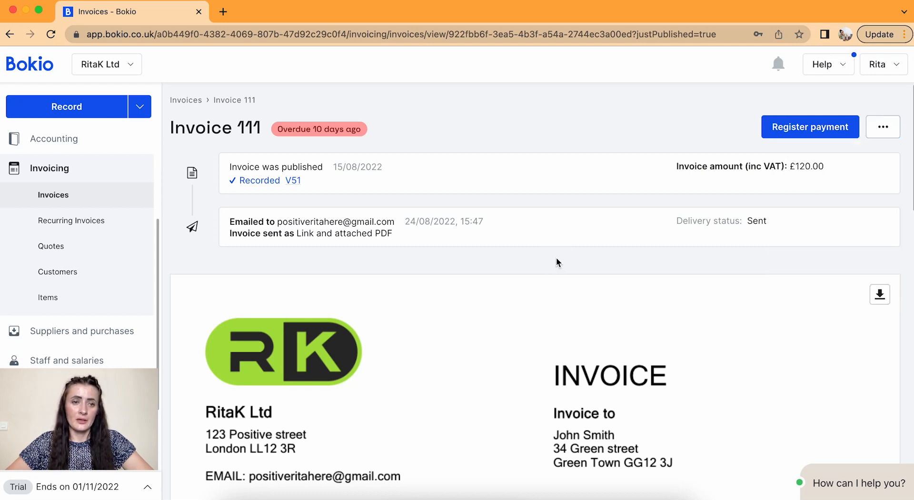
click(68, 208)
scroll(493, 360, down, 2)
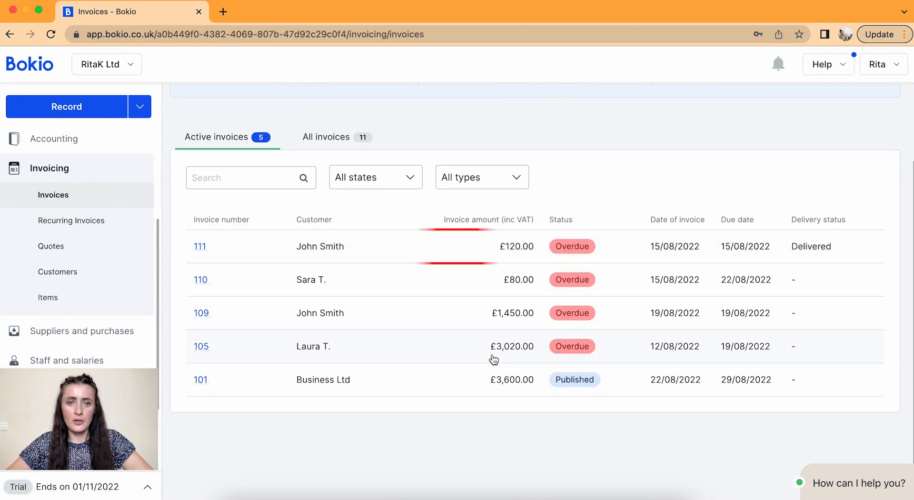